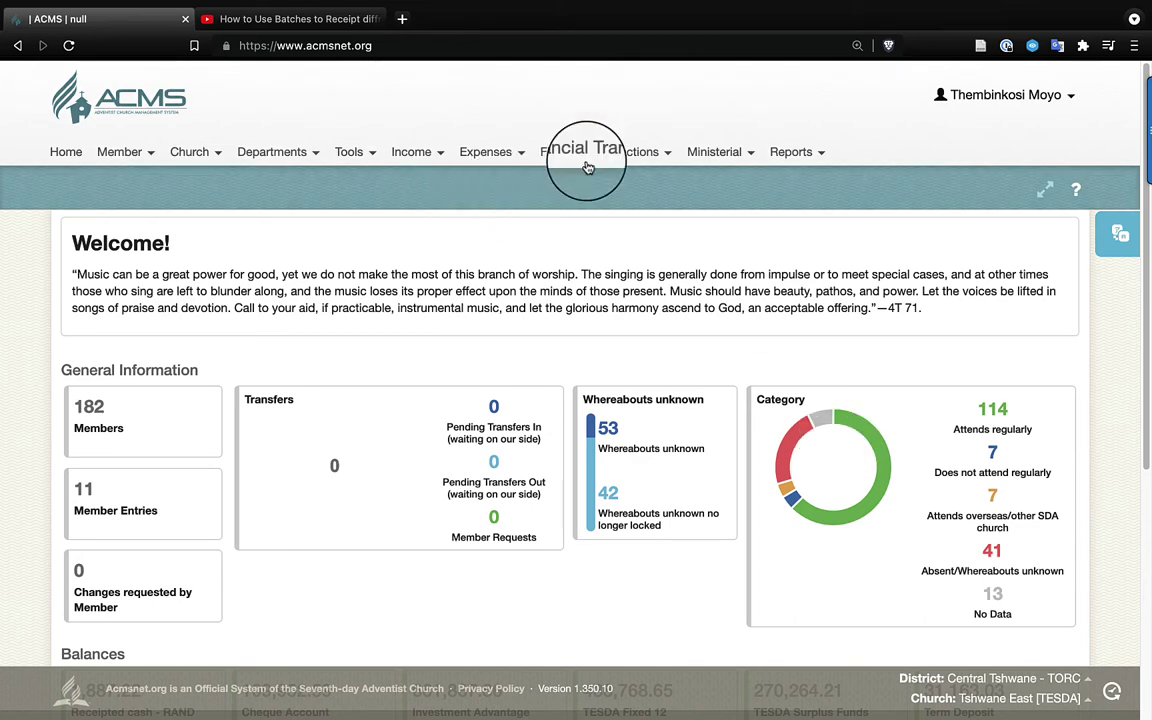
Step: Go to the Cash/Bank Transfer page under Financial Transactions
click(620, 156)
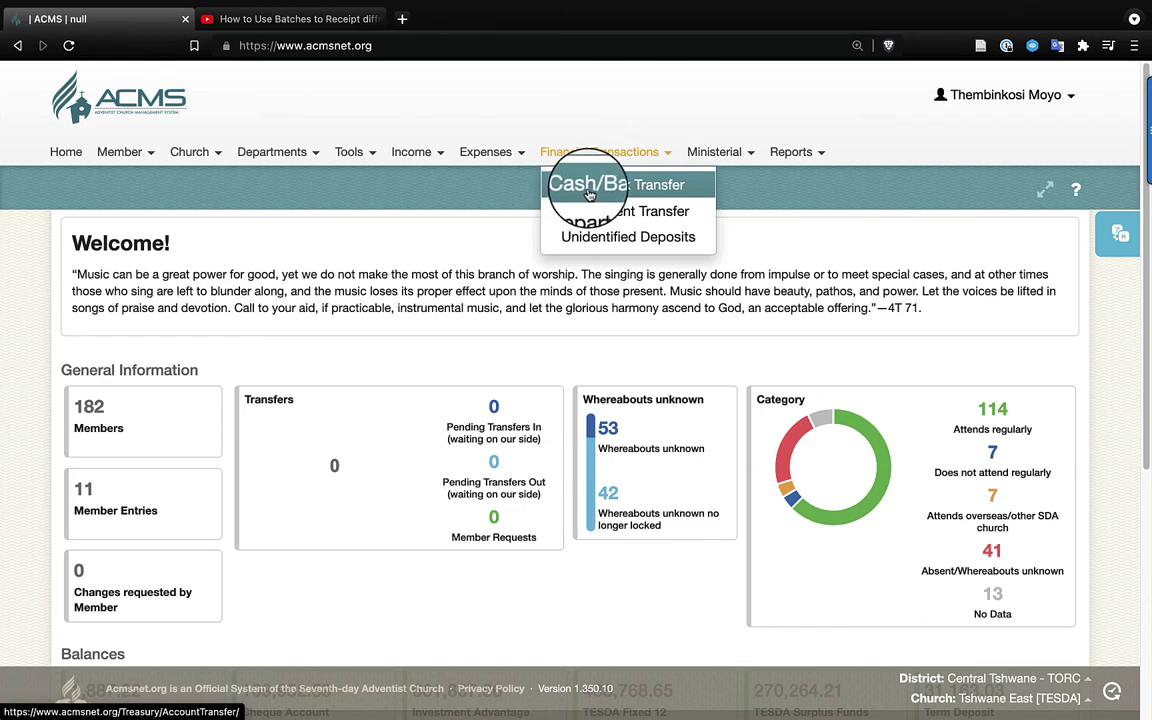
click(622, 186)
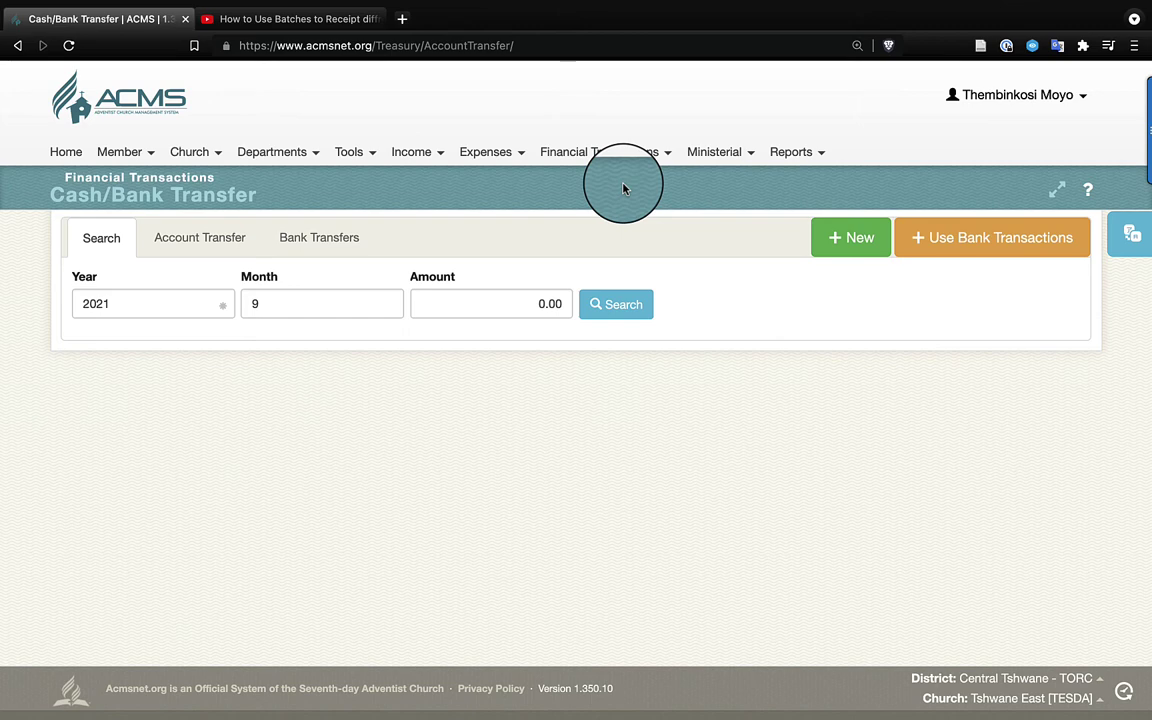
Step: Create a new transfer of 1,887.22 from Receipted cash - RAND to the Cheque Account
click(851, 256)
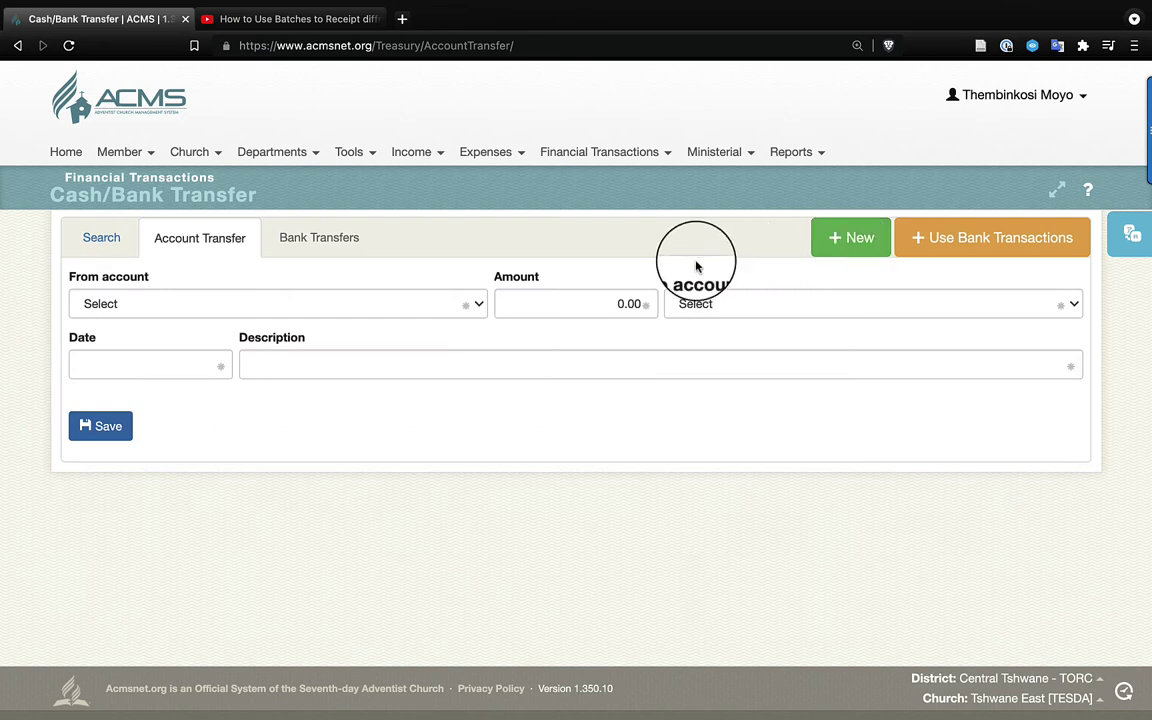
click(376, 299)
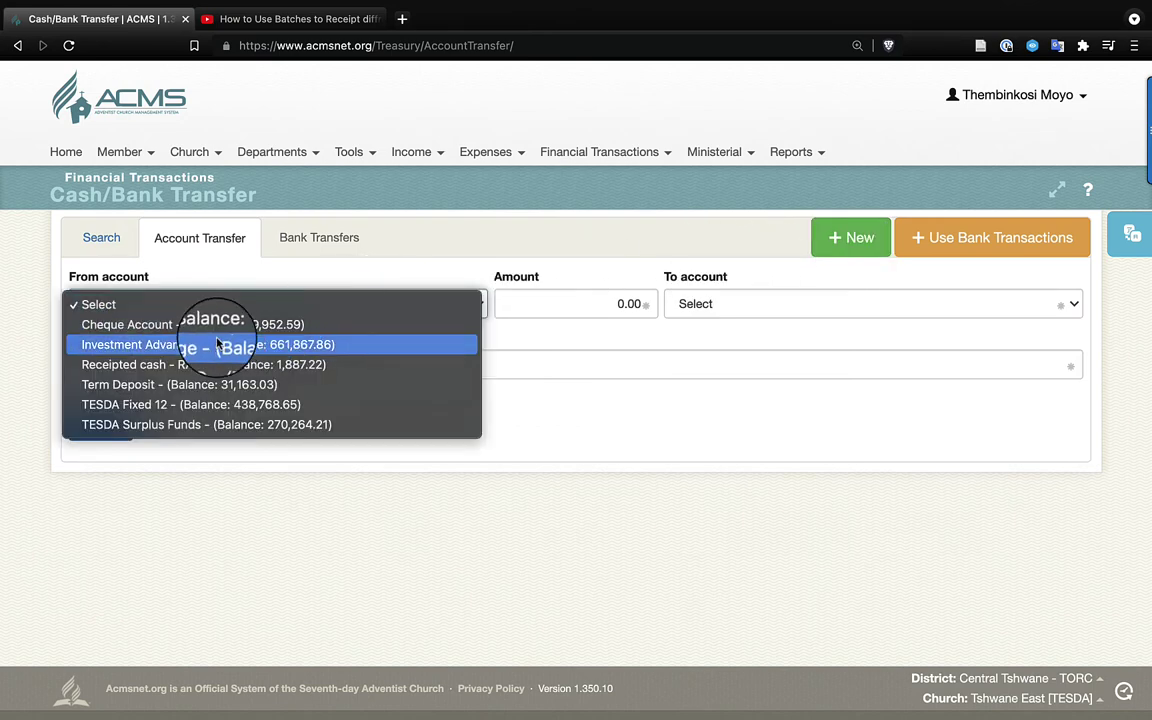
click(183, 368)
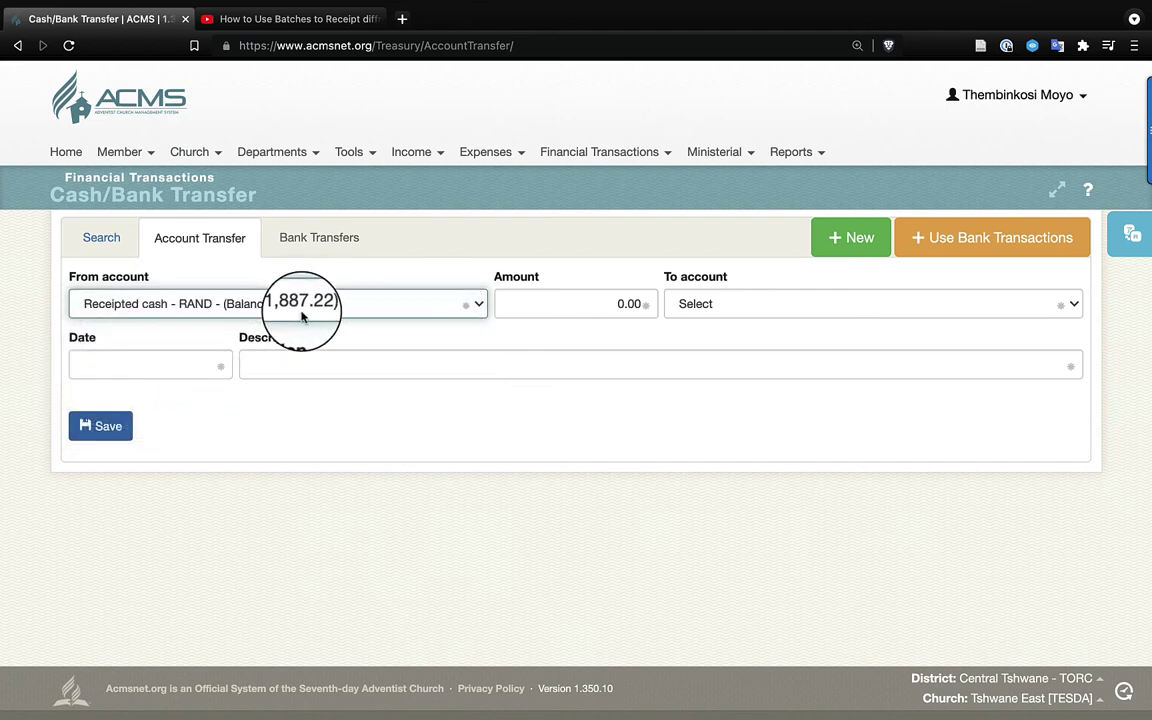
click(589, 304)
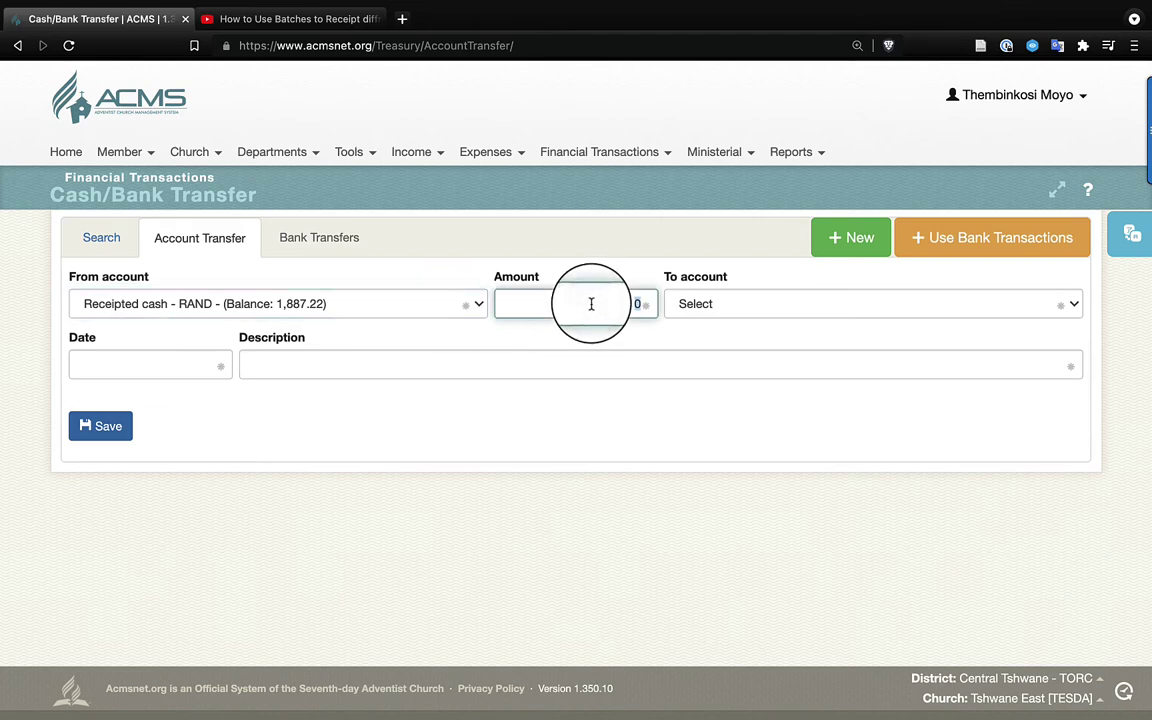
text(887)
text(.22)
click(694, 300)
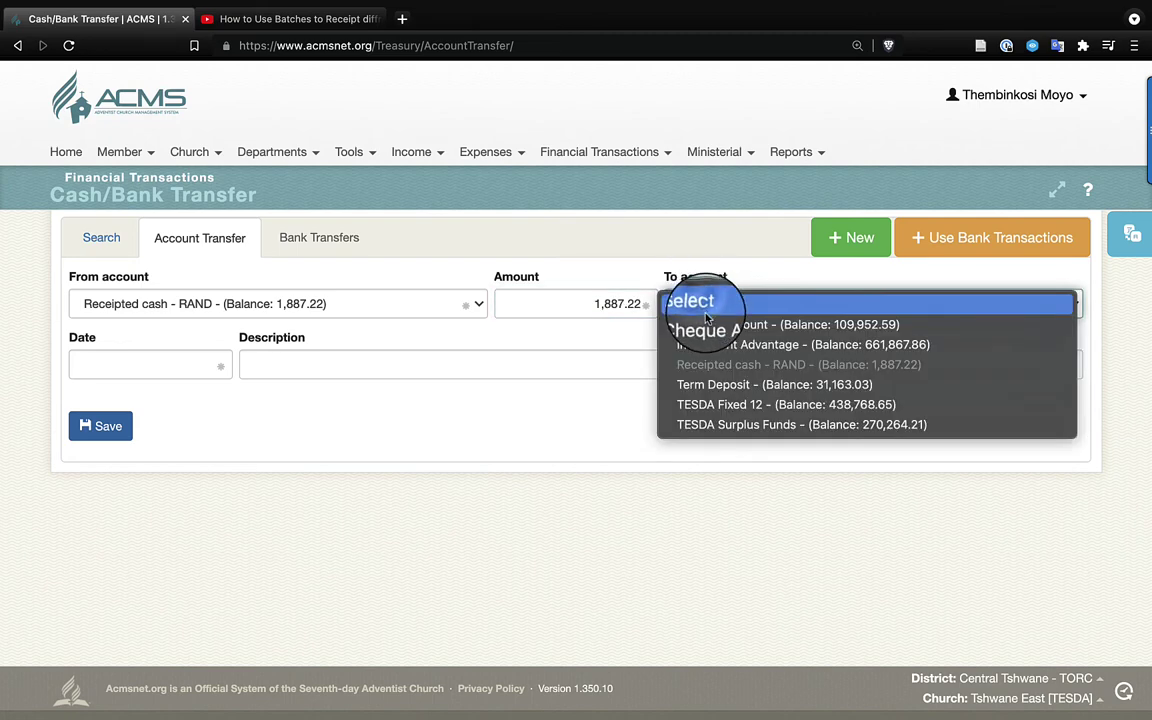
click(709, 326)
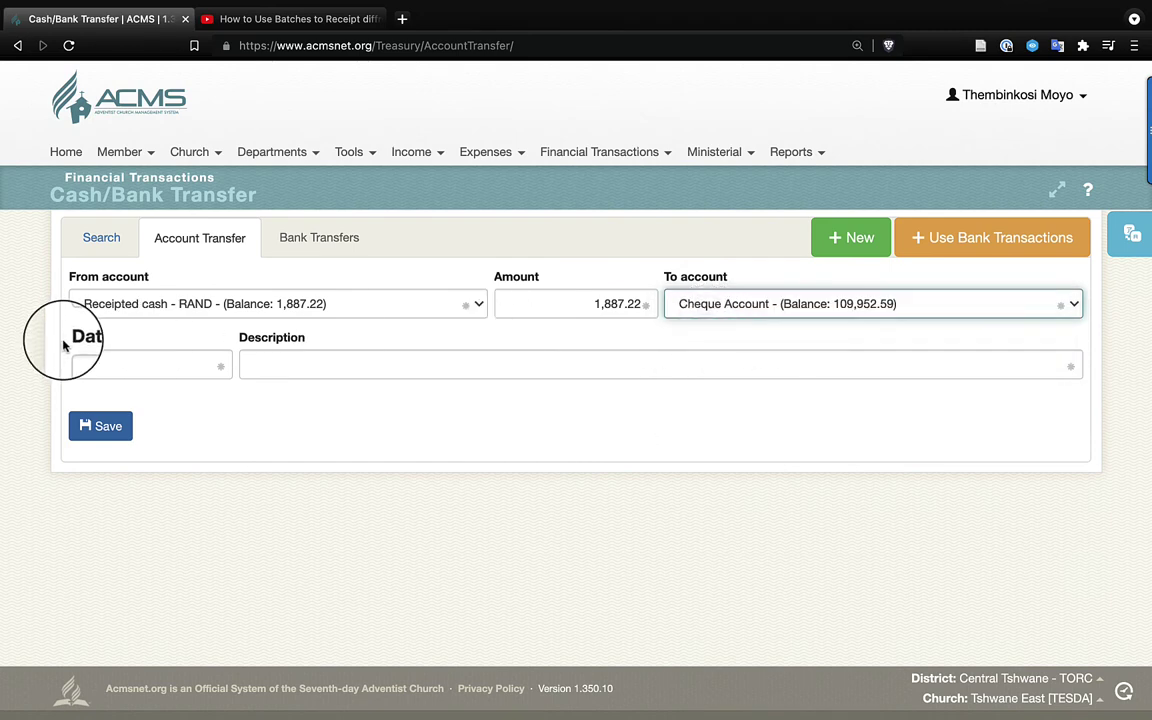
Step: Set the transfer date to 10 September 2021 using the calendar
click(90, 362)
click(100, 362)
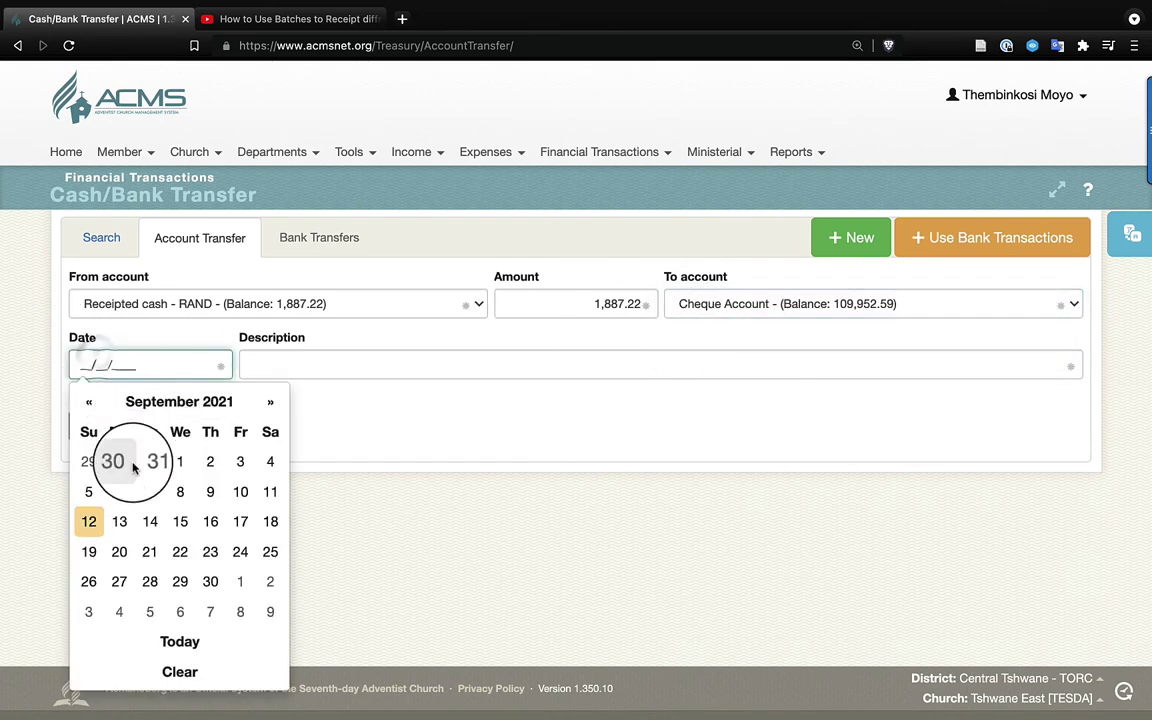
click(242, 492)
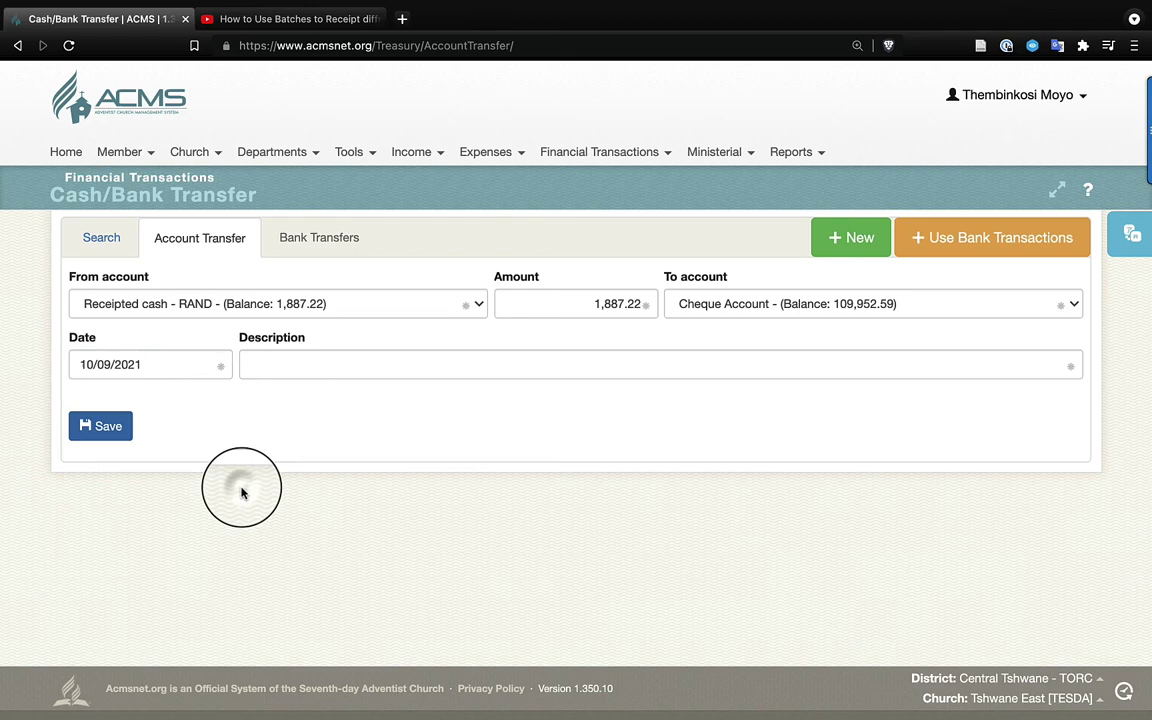
Step: Enter the description 'Deposit of Receipted cash into the Bank'
click(316, 362)
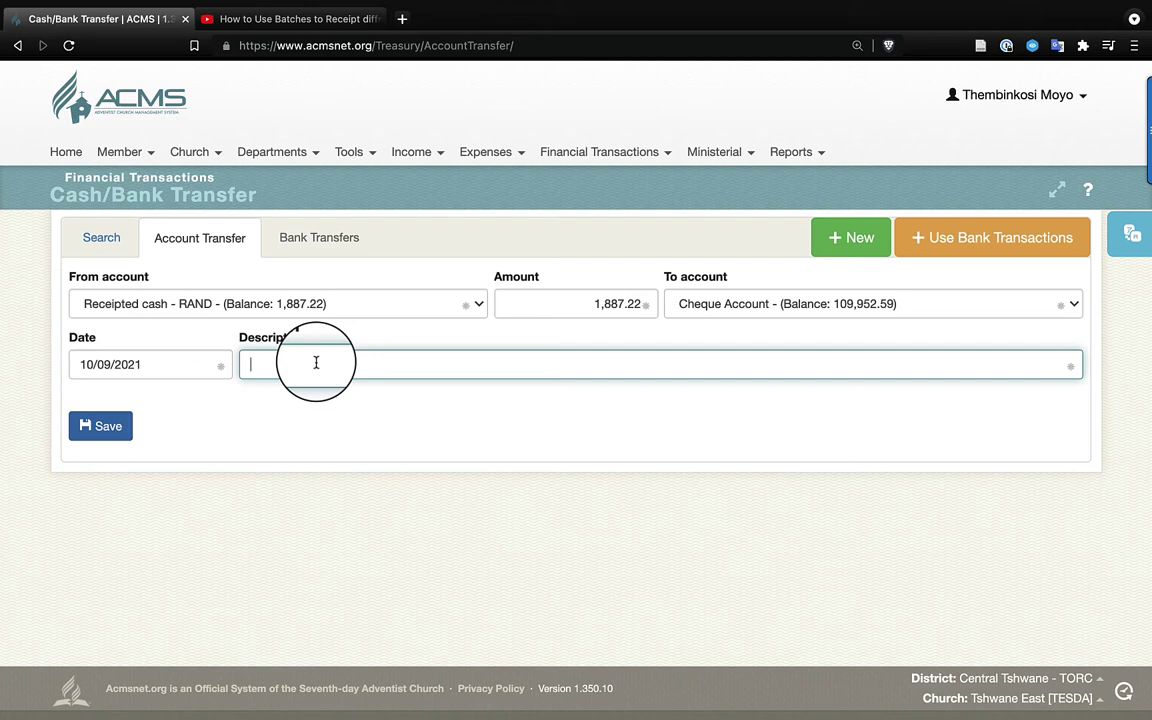
text(T)
key(BackSpace)
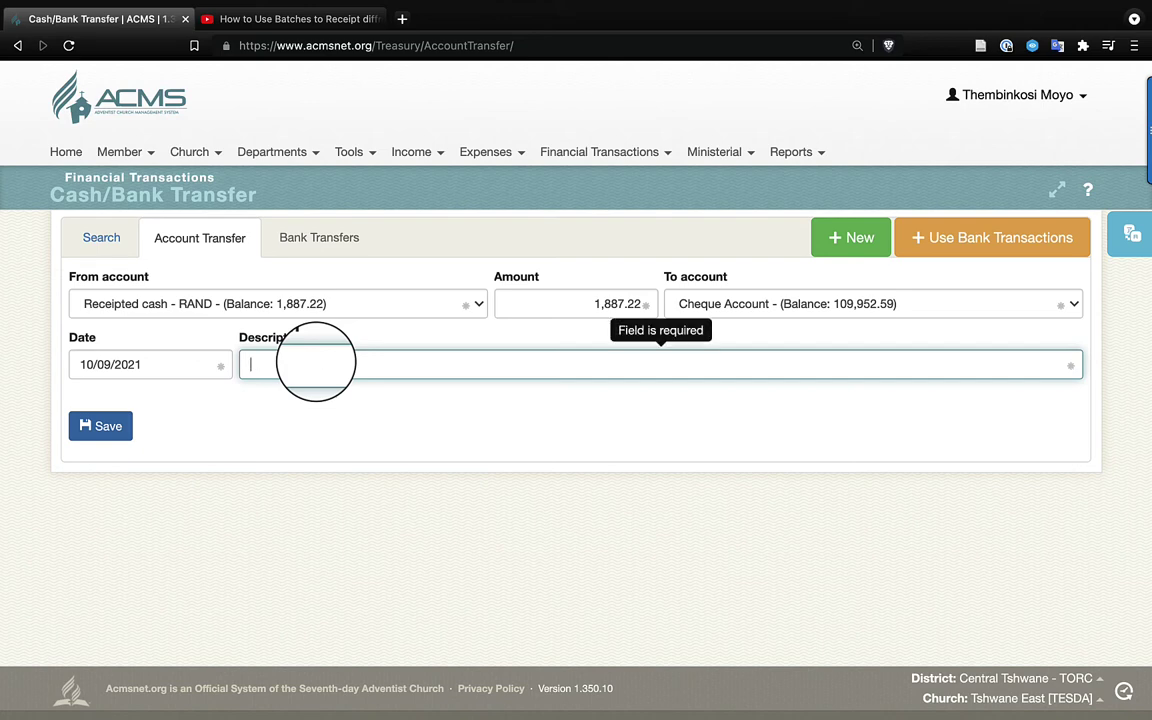
text(Depo)
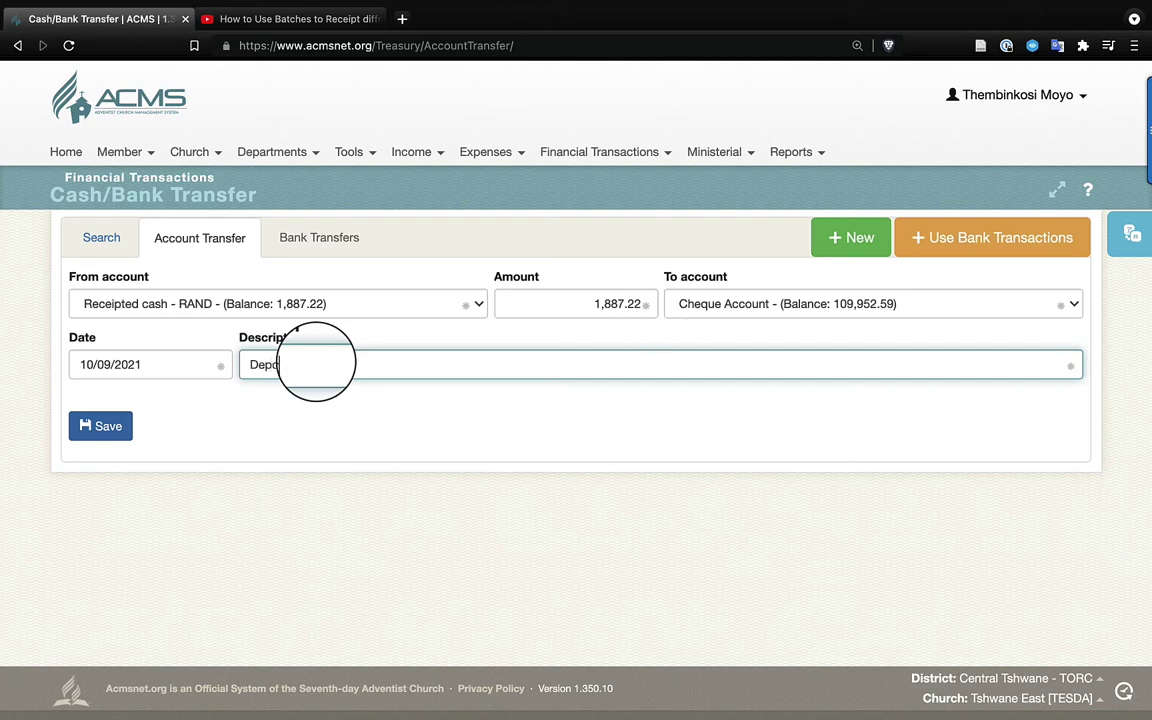
text(sit of)
text( Recei)
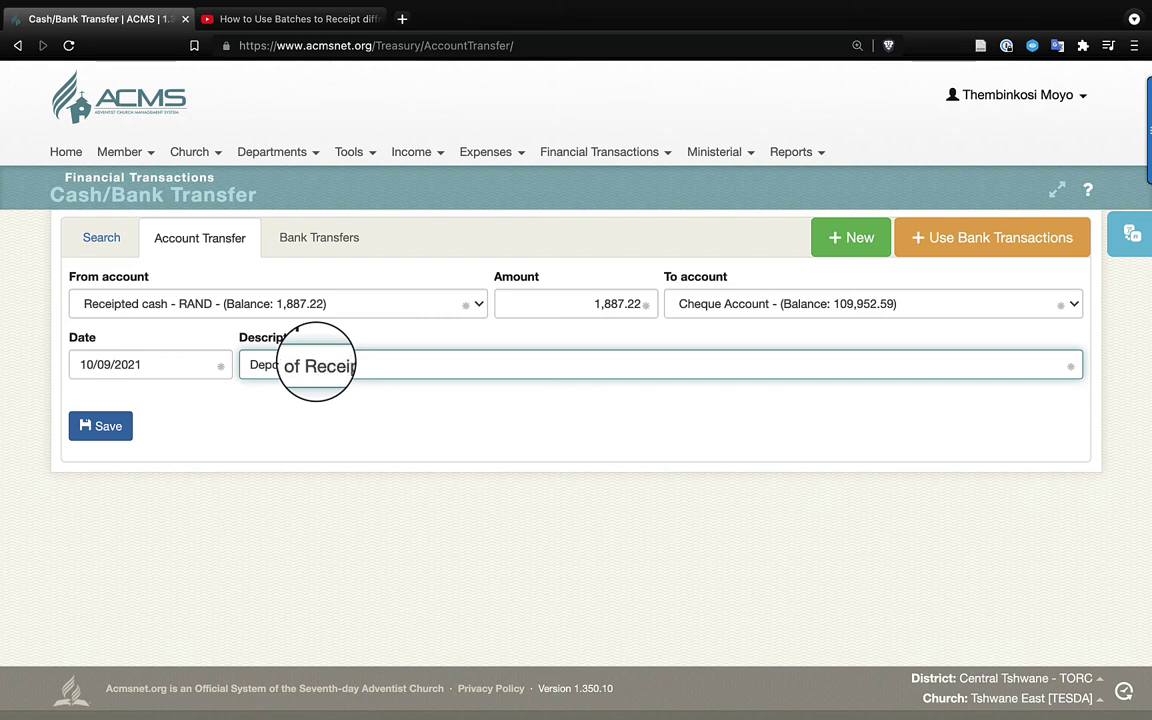
text(pted cash i)
key(BackSpace)
text(into t)
text(he Bank)
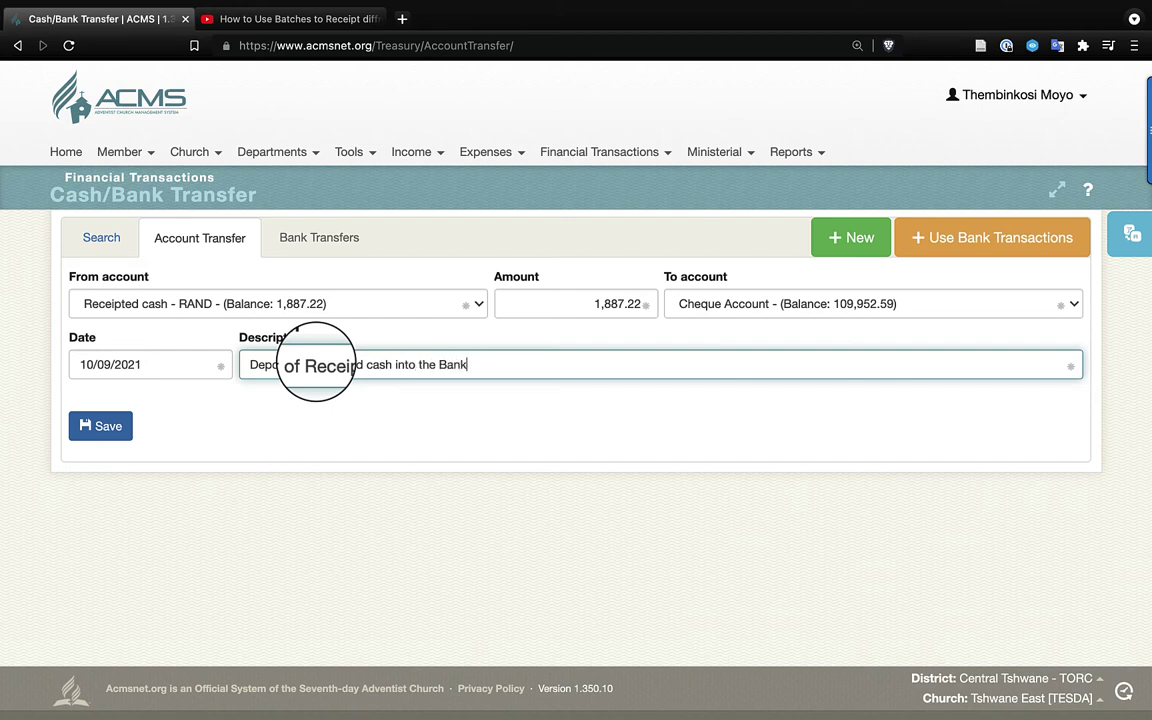